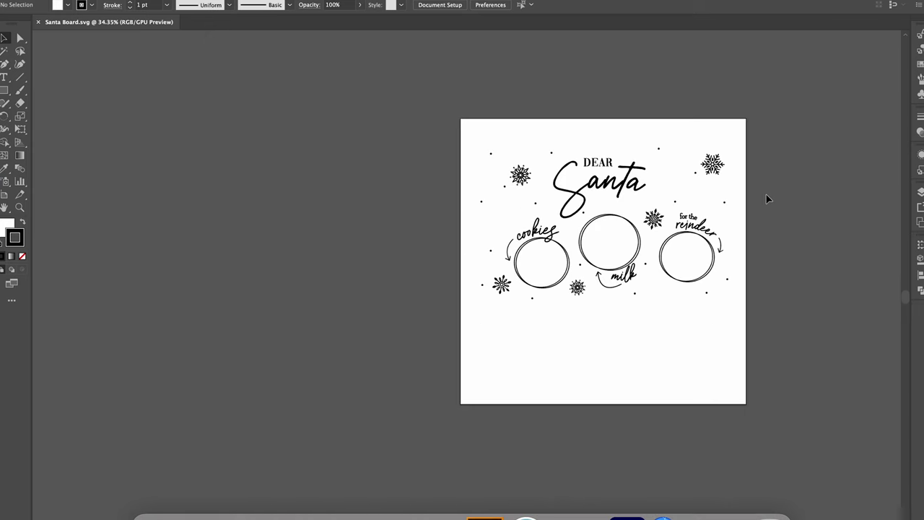
Select all the Dear Santa artwork and drag it onto the pasteboard left of the artboard.
{"action": "scroll", "coordinate": [766, 194], "scroll_direction": "right", "scroll_amount": 1}
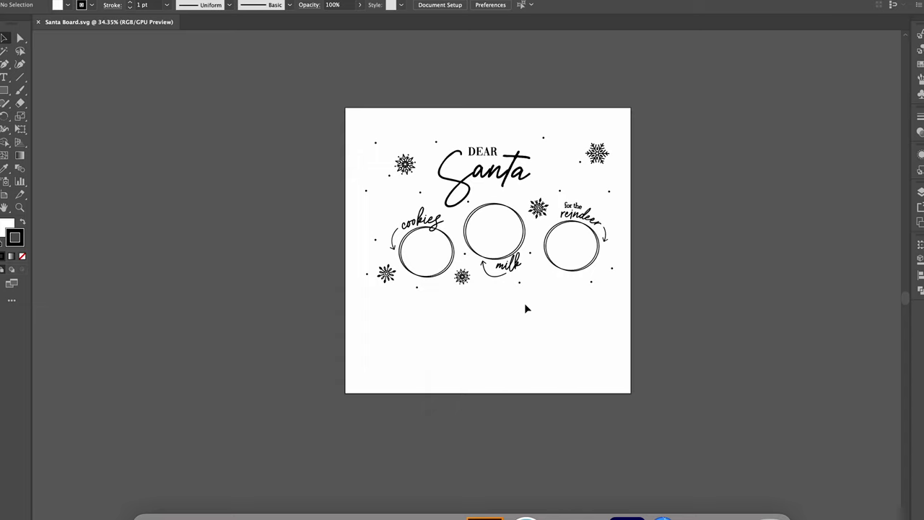
{"action": "left_click_drag", "start_coordinate": [320, 108], "coordinate": [623, 329]}
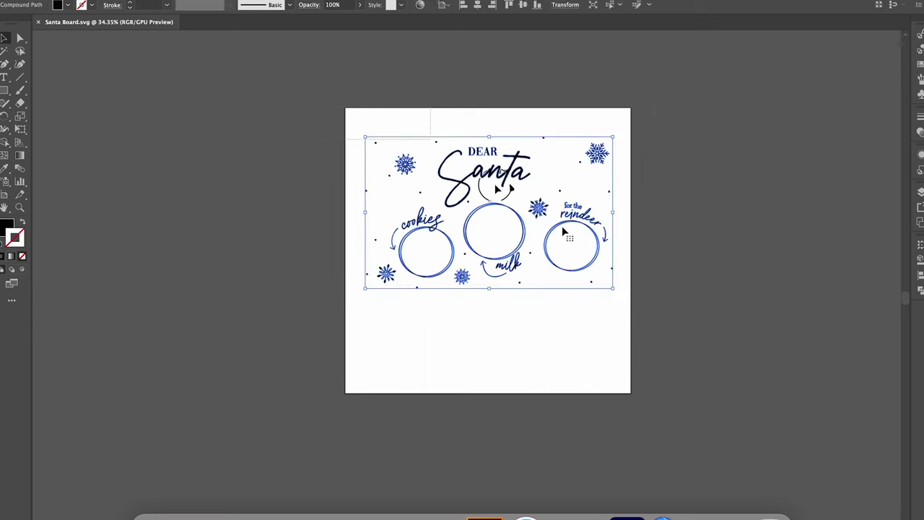
{"action": "left_click_drag", "start_coordinate": [563, 230], "coordinate": [282, 275]}
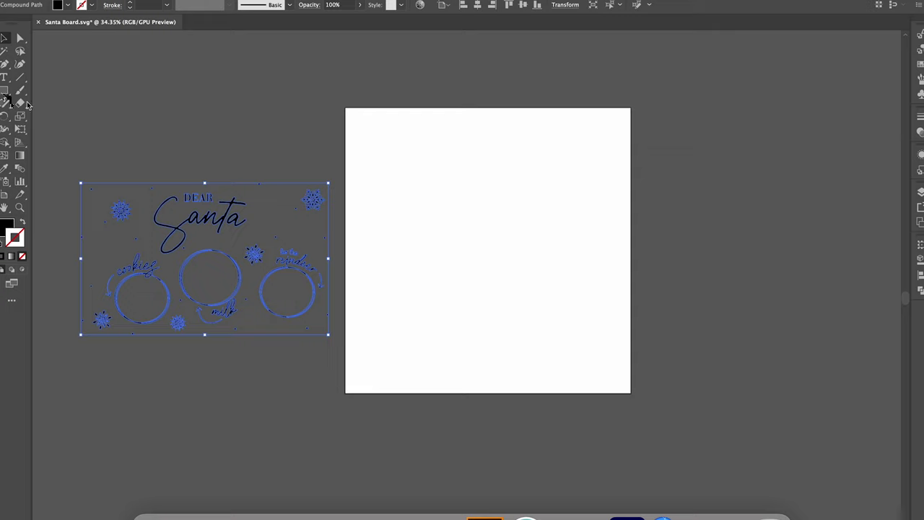
Draw an 8.75 × 6 in rectangle on the artboard and swap it to stroke-only, no fill.
{"action": "left_click", "coordinate": [4, 90]}
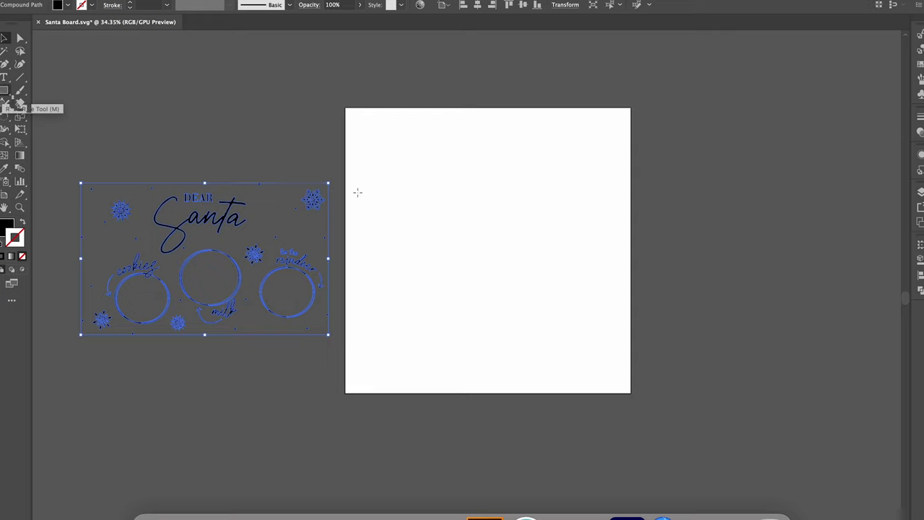
{"action": "left_click", "coordinate": [410, 201]}
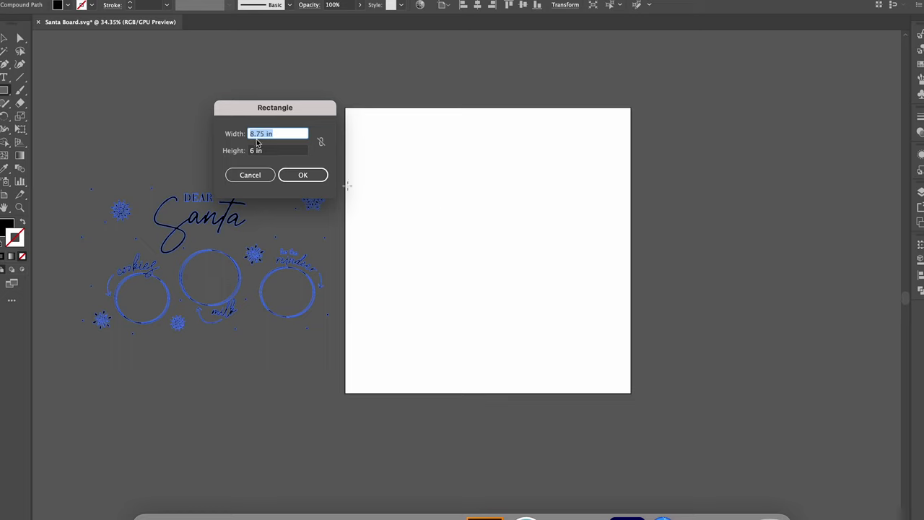
{"action": "left_click", "coordinate": [298, 175]}
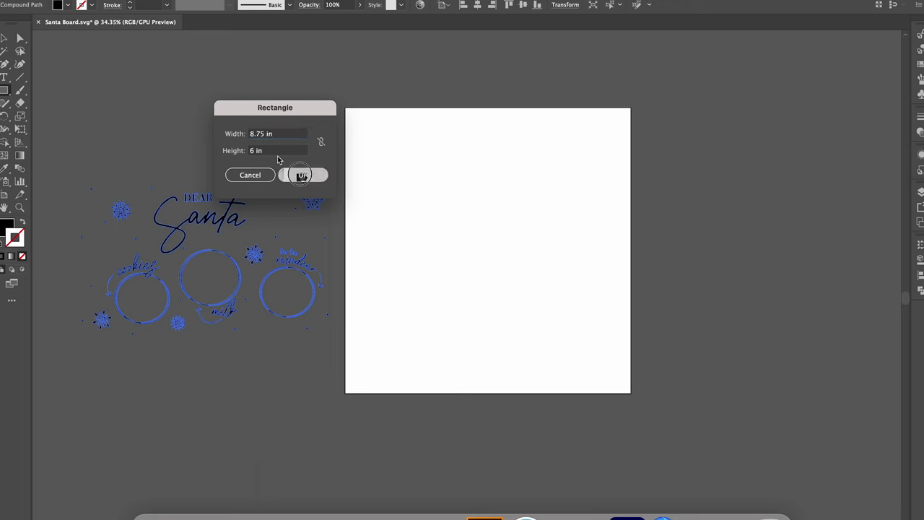
{"action": "left_click", "coordinate": [301, 175]}
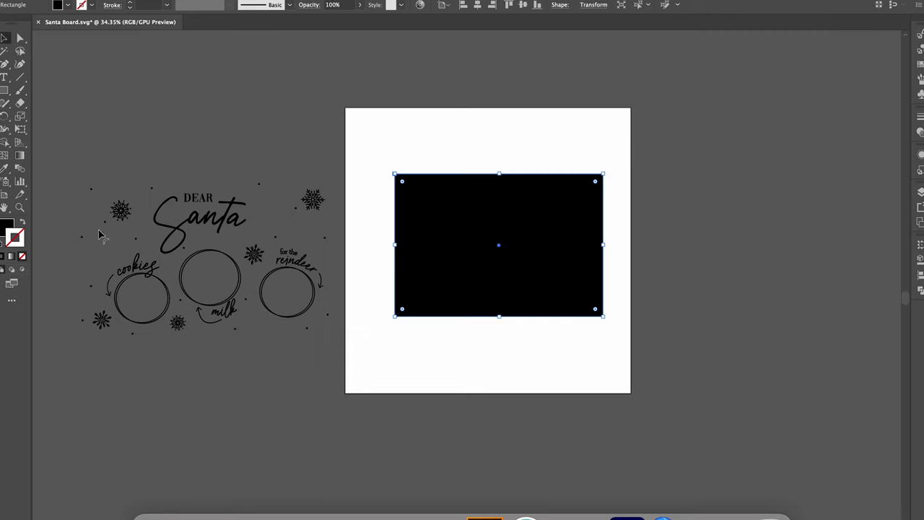
{"action": "left_click", "coordinate": [21, 223]}
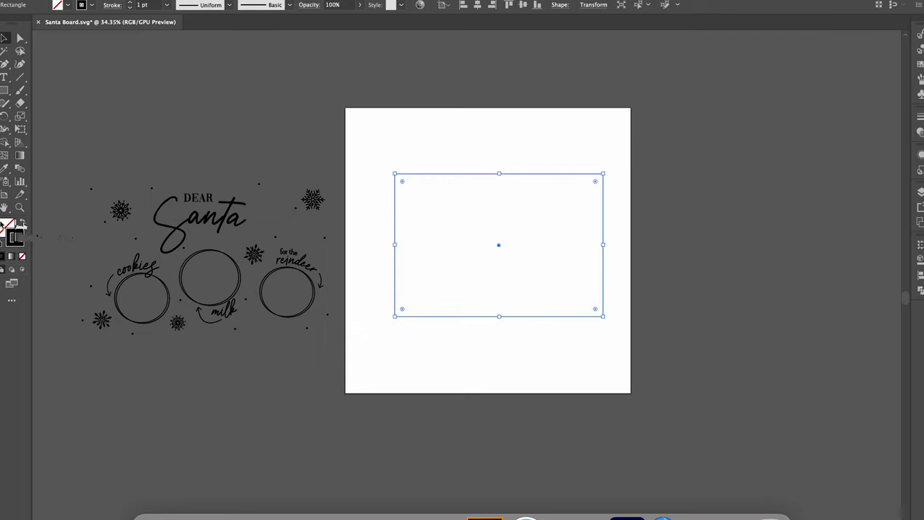
Set the rectangle's stroke colour to bright red FF0049.
{"action": "left_click", "coordinate": [13, 237]}
{"action": "double_click", "coordinate": [13, 237]}
{"action": "left_click", "coordinate": [296, 129]}
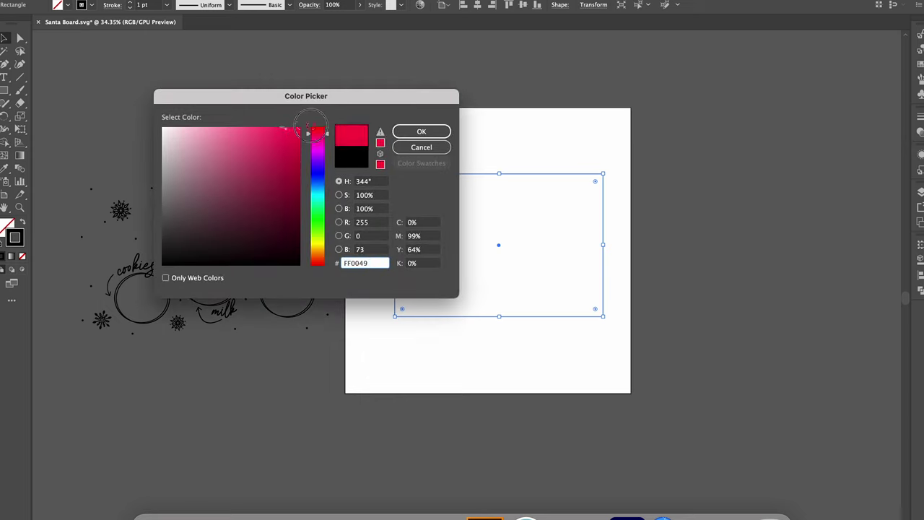
{"action": "left_click", "coordinate": [438, 131]}
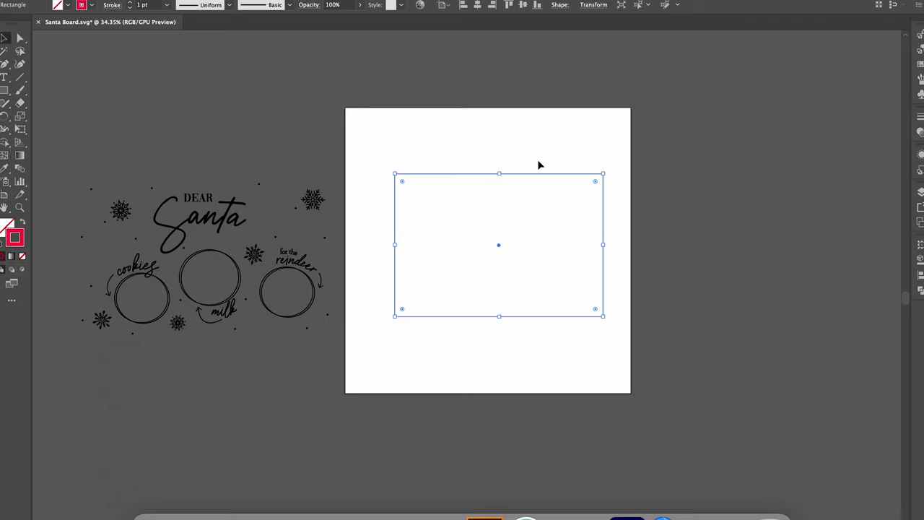
Nudge the red rectangle slightly up and left, then select the Santa artwork.
{"action": "left_click_drag", "start_coordinate": [489, 222], "coordinate": [484, 221]}
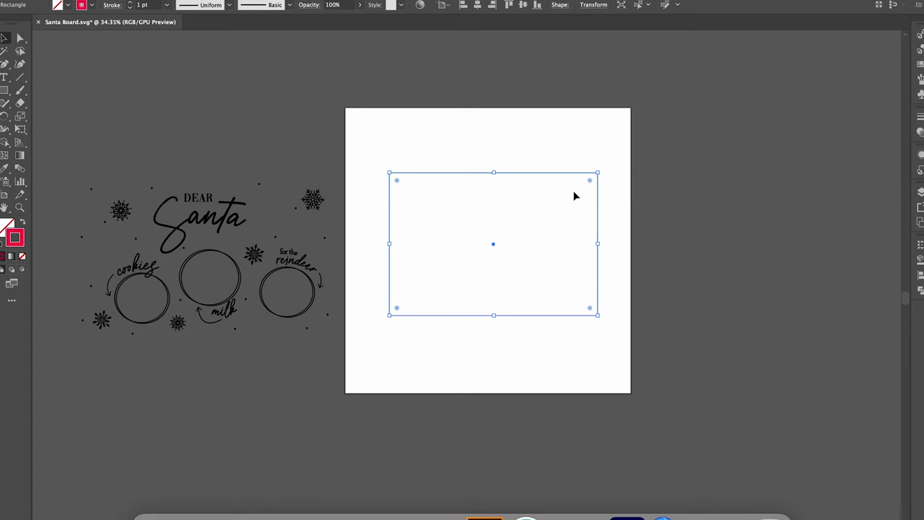
{"action": "left_click", "coordinate": [315, 243]}
{"action": "left_click", "coordinate": [228, 216]}
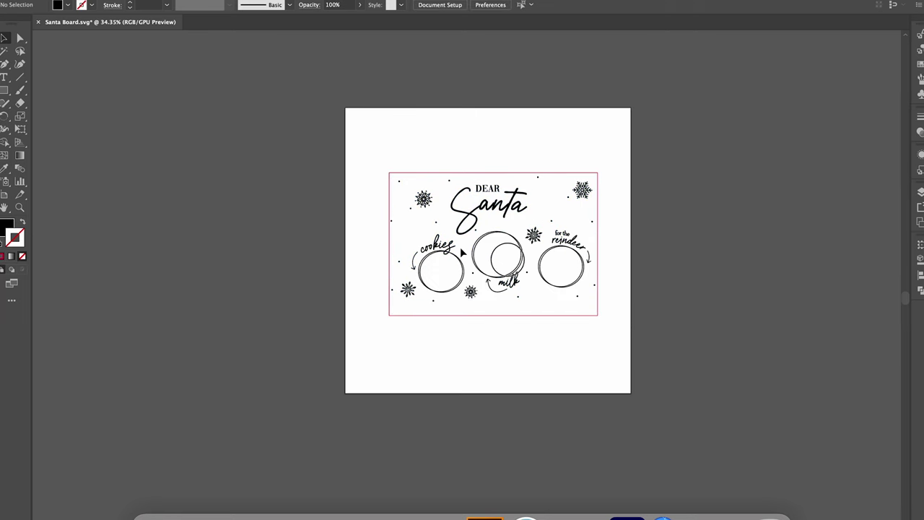
Shrink the Dear Santa artwork and move it so it sits within the red rectangle's border.
{"action": "left_click", "coordinate": [394, 225]}
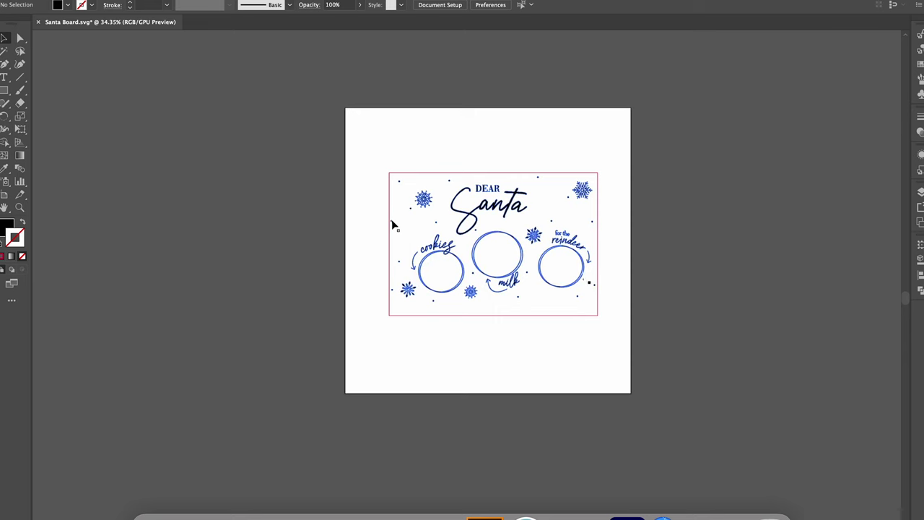
{"action": "left_click_drag", "start_coordinate": [603, 308], "coordinate": [594, 300]}
{"action": "left_click_drag", "start_coordinate": [528, 256], "coordinate": [521, 257]}
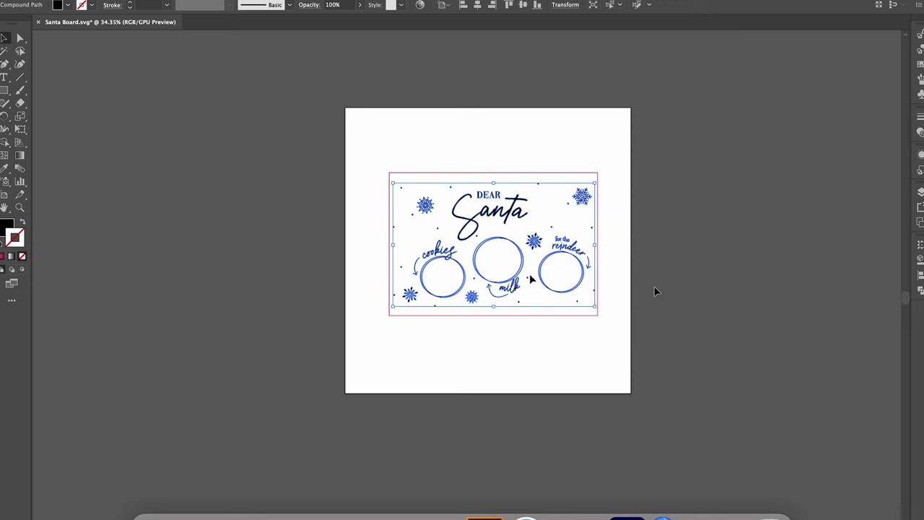
{"action": "key", "text": "super+0"}
{"action": "left_click", "coordinate": [670, 298]}
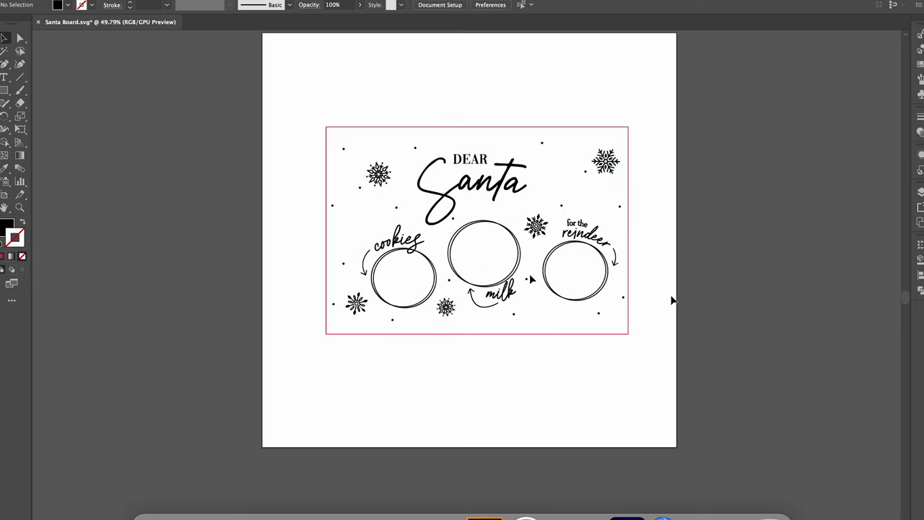
{"action": "left_click", "coordinate": [626, 300]}
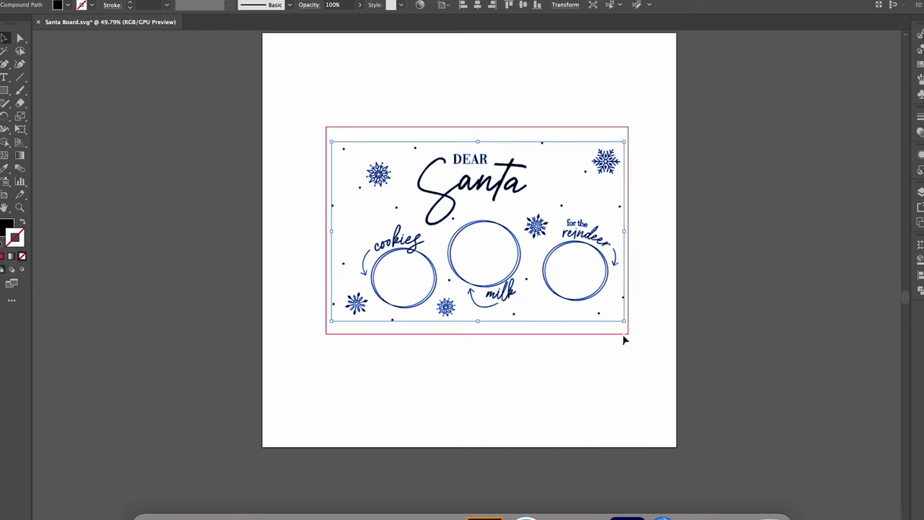
{"action": "left_click_drag", "start_coordinate": [625, 321], "coordinate": [622, 318]}
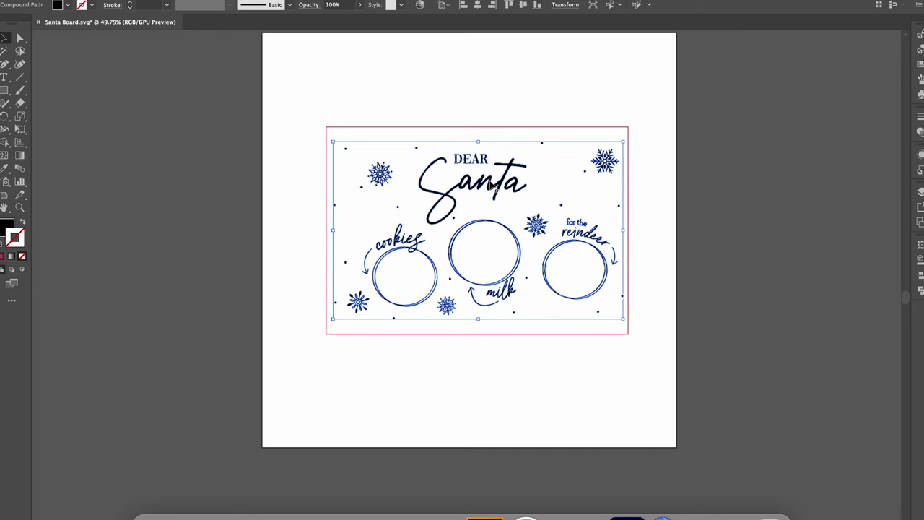
{"action": "left_click", "coordinate": [505, 207]}
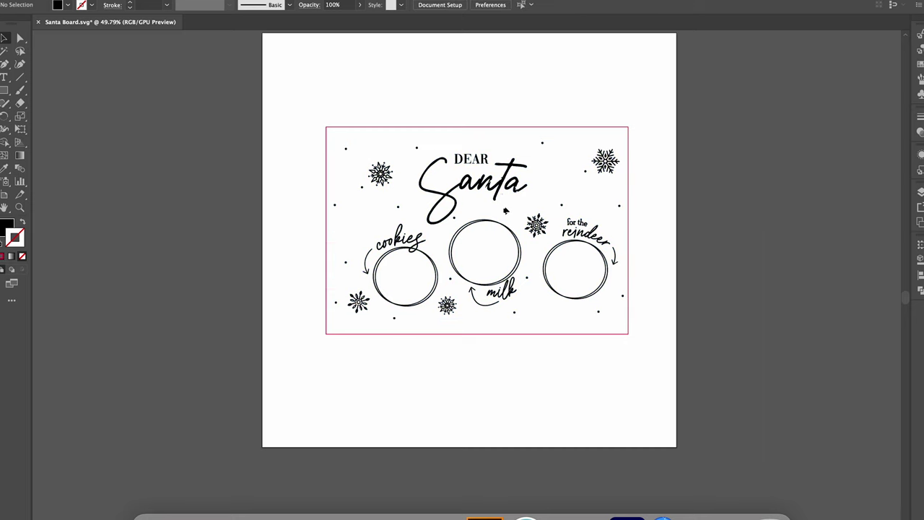
{"action": "left_click", "coordinate": [499, 192]}
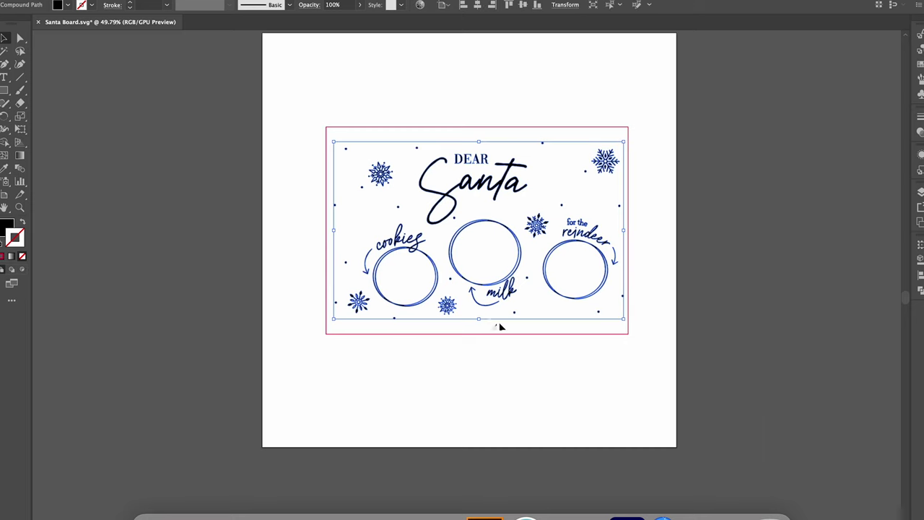
{"action": "right_click", "coordinate": [597, 313]}
Release the artwork's compound path into separate pieces.
{"action": "left_click", "coordinate": [62, 404]}
{"action": "left_click", "coordinate": [522, 203]}
{"action": "scroll", "coordinate": [522, 203], "scroll_direction": "up", "scroll_amount": 2, "text": "alt"}
{"action": "scroll", "coordinate": [577, 66], "scroll_direction": "down", "scroll_amount": 1, "text": "alt"}
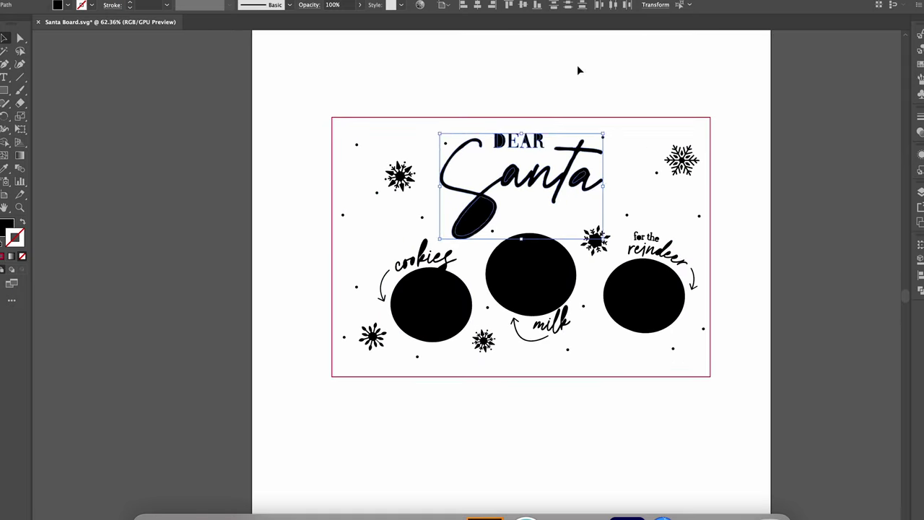
{"action": "left_click", "coordinate": [438, 140]}
{"action": "scroll", "coordinate": [619, 136], "scroll_direction": "up", "scroll_amount": 3, "text": "alt"}
{"action": "scroll", "coordinate": [302, 135], "scroll_direction": "down", "scroll_amount": 2, "text": "alt"}
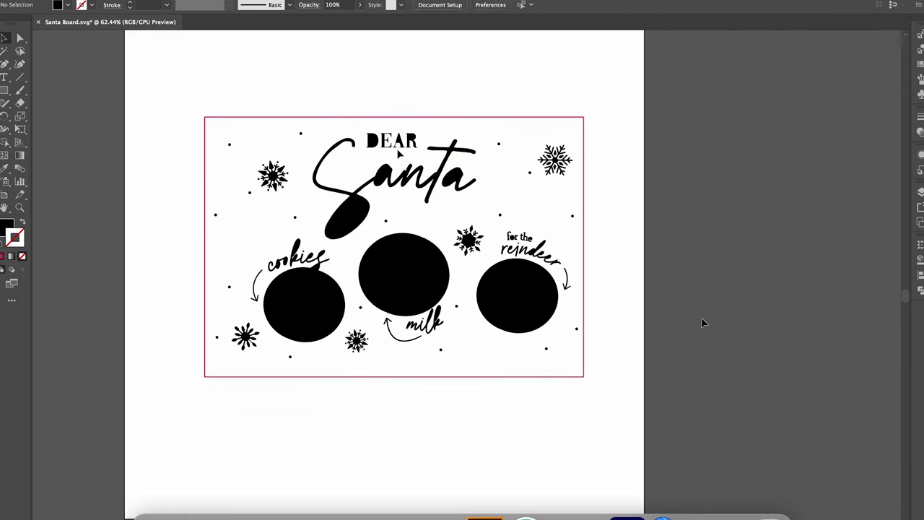
Reposition two small dots, then rejoin all pieces into one compound path with Cmd+8.
{"action": "left_click_drag", "start_coordinate": [509, 137], "coordinate": [509, 136]}
{"action": "left_click_drag", "start_coordinate": [250, 192], "coordinate": [227, 172]}
{"action": "left_click", "coordinate": [595, 258]}
{"action": "left_click", "coordinate": [423, 246]}
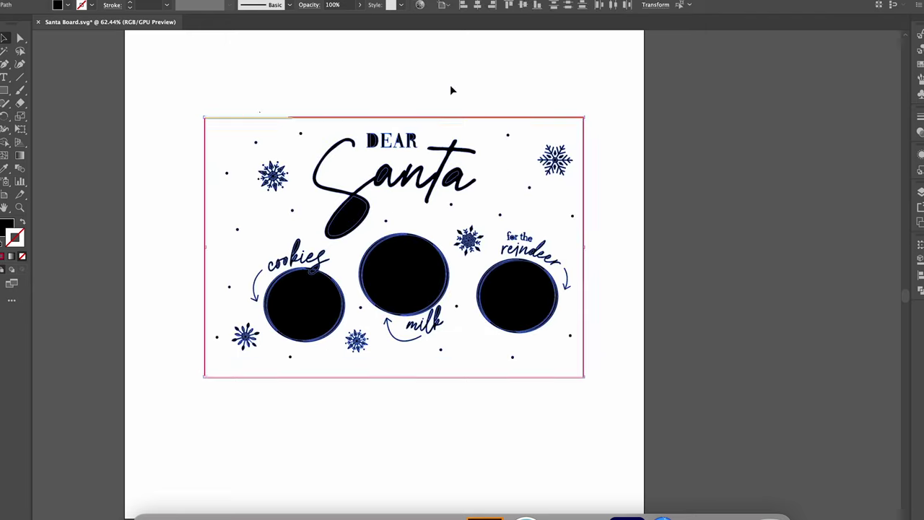
{"action": "key", "text": "super+8"}
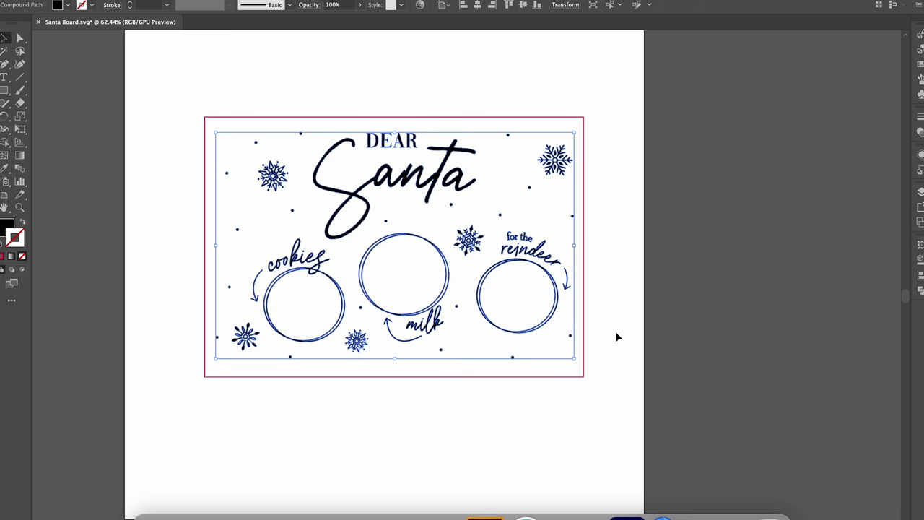
{"action": "left_click", "coordinate": [618, 336]}
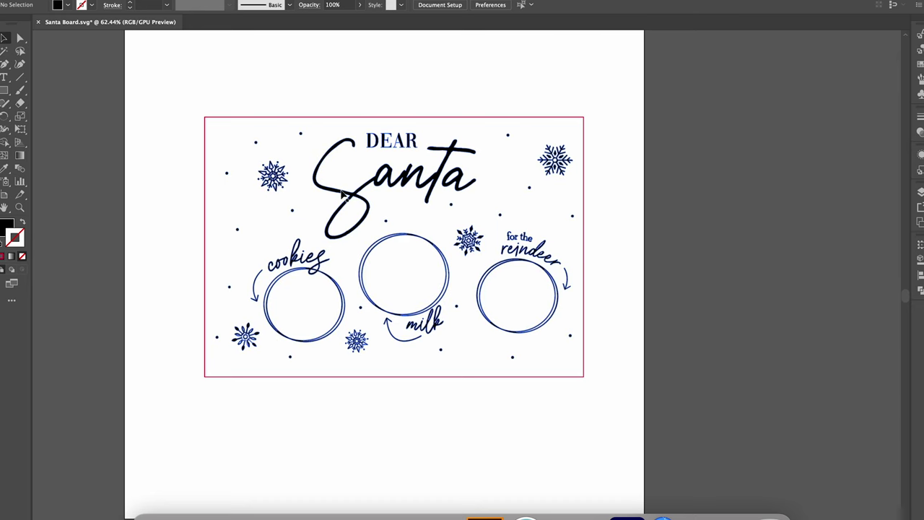
{"action": "left_click", "coordinate": [373, 98]}
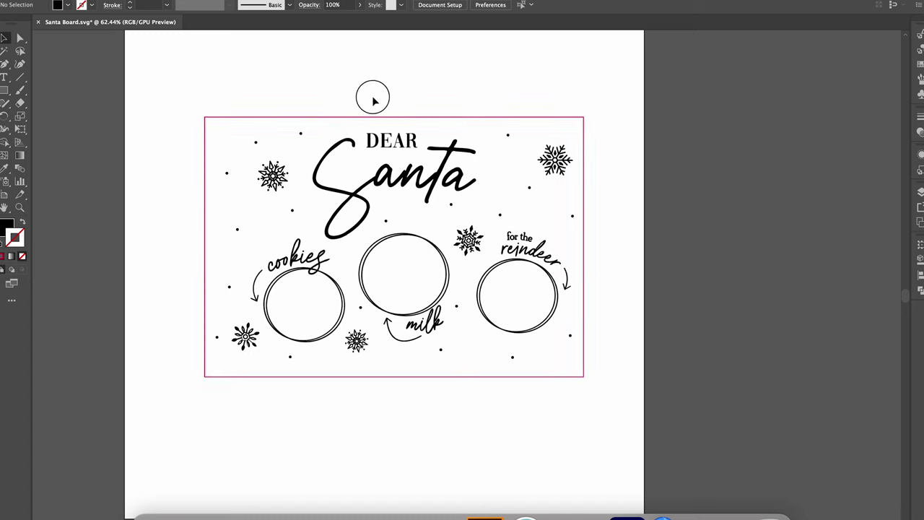
Select the artwork and red rectangle together and apply Horizontal Align Center.
{"action": "left_click_drag", "start_coordinate": [166, 86], "coordinate": [427, 286]}
{"action": "left_click", "coordinate": [921, 275]}
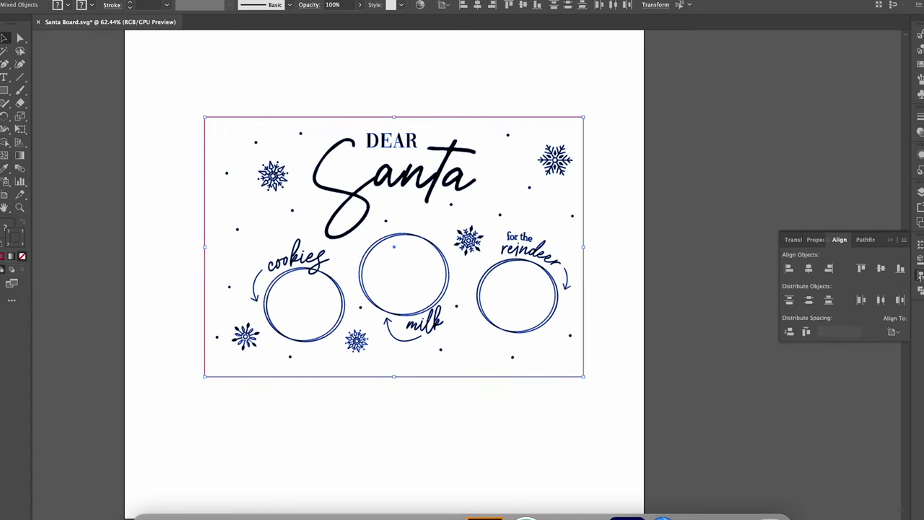
{"action": "left_click", "coordinate": [809, 268]}
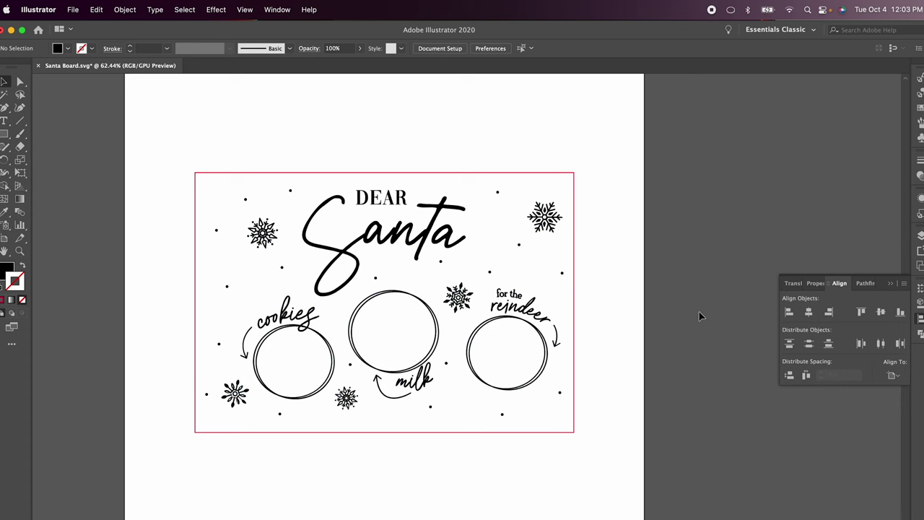
Save As SVG, replacing the existing Santa Board.svg file.
{"action": "left_click", "coordinate": [73, 7]}
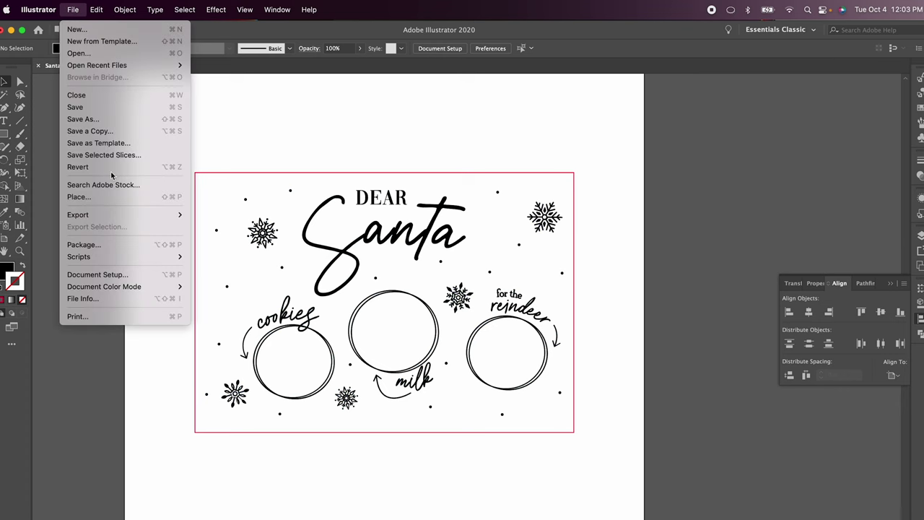
{"action": "left_click", "coordinate": [112, 119]}
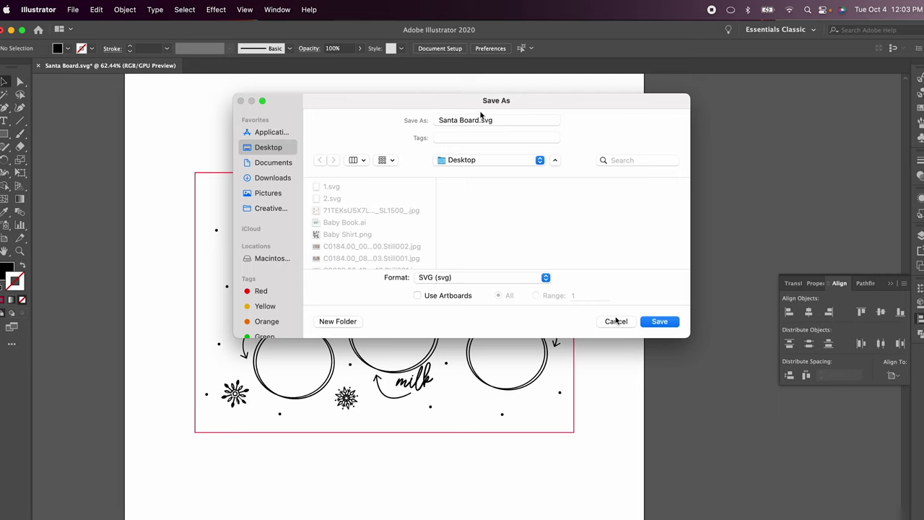
{"action": "left_click", "coordinate": [436, 282]}
{"action": "left_click", "coordinate": [434, 281]}
{"action": "left_click", "coordinate": [659, 322]}
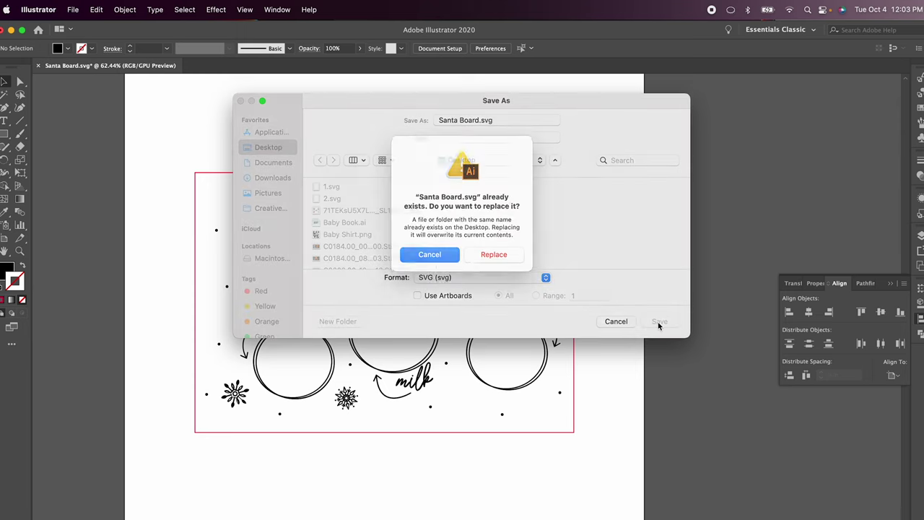
{"action": "left_click", "coordinate": [497, 266]}
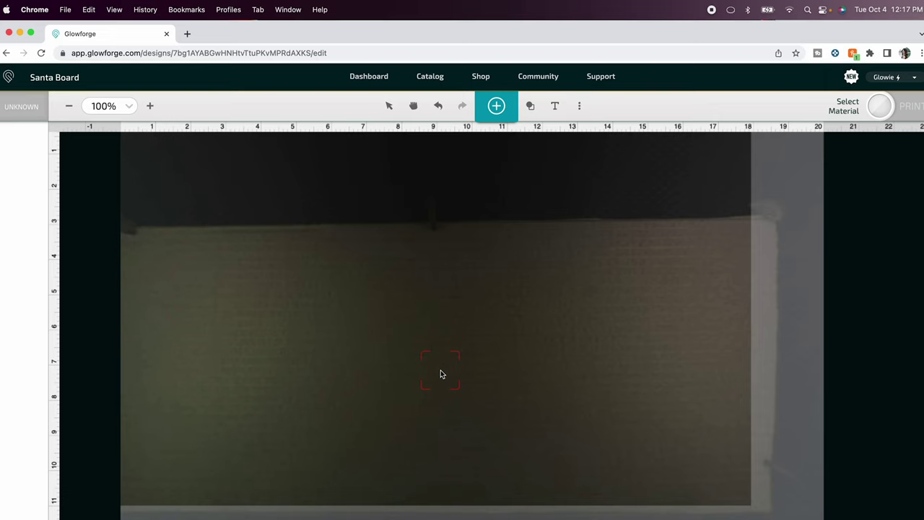
Set the laser focus point on the cardboard in the bed image.
{"action": "left_click", "coordinate": [439, 366]}
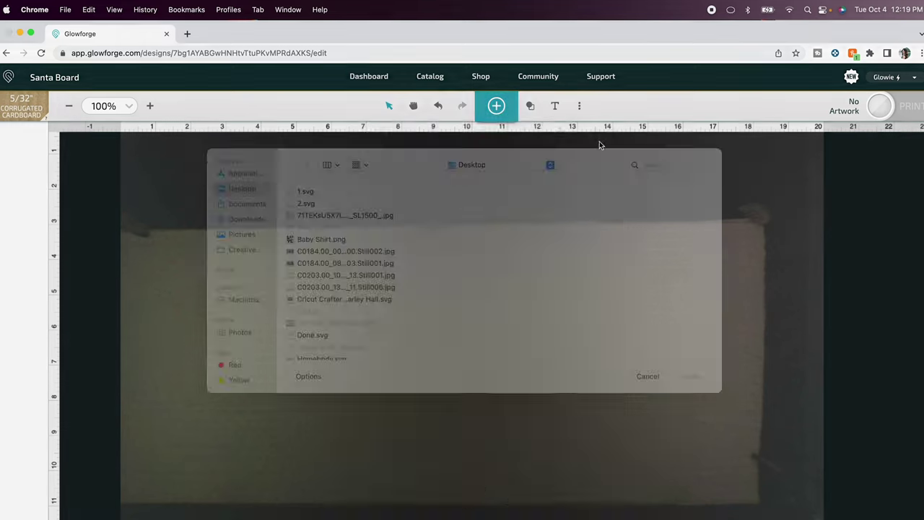
Pick Santa Board.svg in the file picker and open it onto the cardboard bed.
{"action": "scroll", "coordinate": [347, 266], "scroll_direction": "down", "scroll_amount": 5}
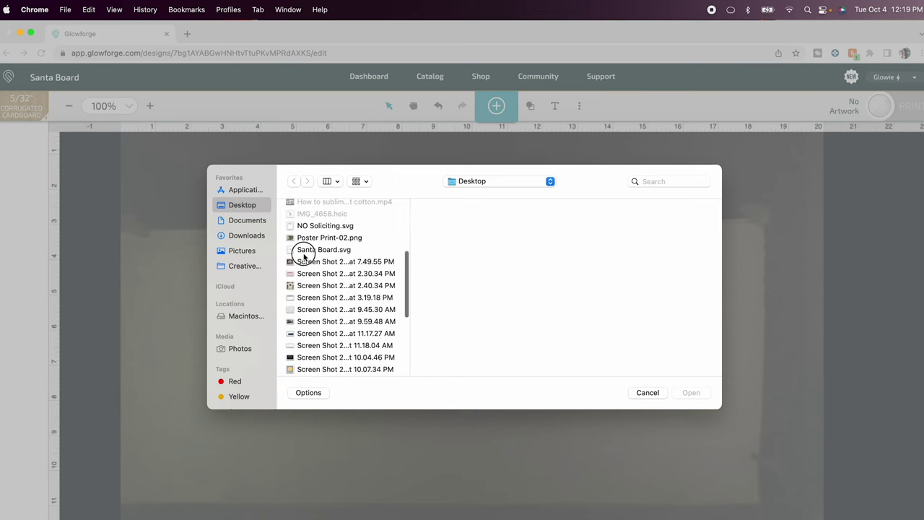
{"action": "left_click", "coordinate": [305, 249]}
{"action": "scroll", "coordinate": [304, 254], "scroll_direction": "down", "scroll_amount": 3}
{"action": "scroll", "coordinate": [304, 256], "scroll_direction": "up", "scroll_amount": 2}
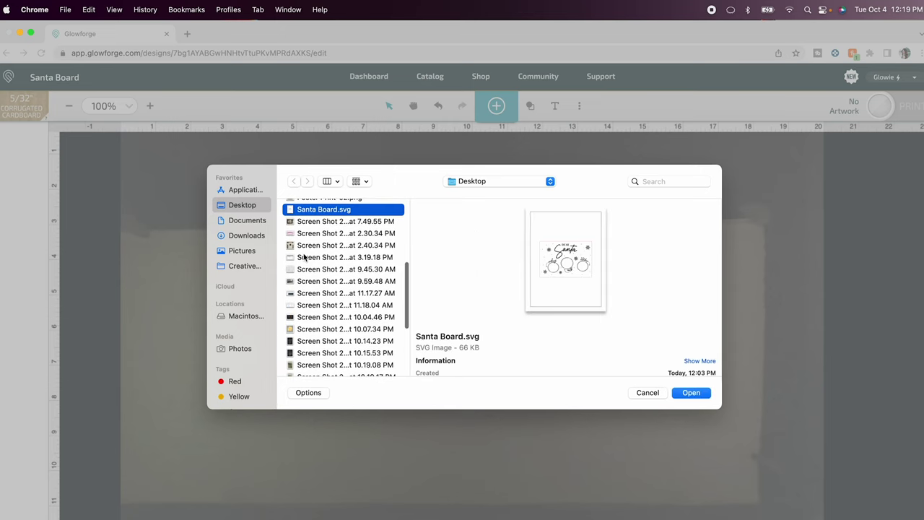
{"action": "left_click", "coordinate": [695, 397]}
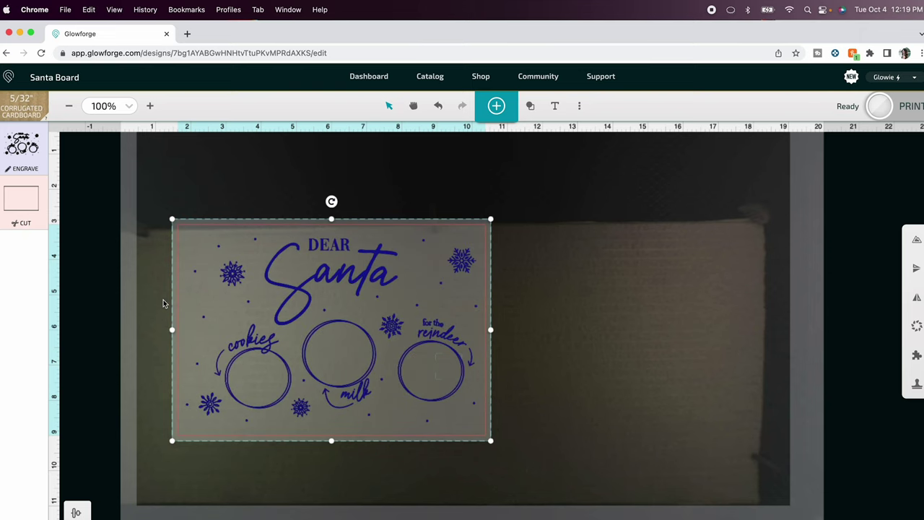
Place the design at the cardboard's lower left, test a copy to the right, then delete it.
{"action": "left_click_drag", "start_coordinate": [295, 273], "coordinate": [257, 330]}
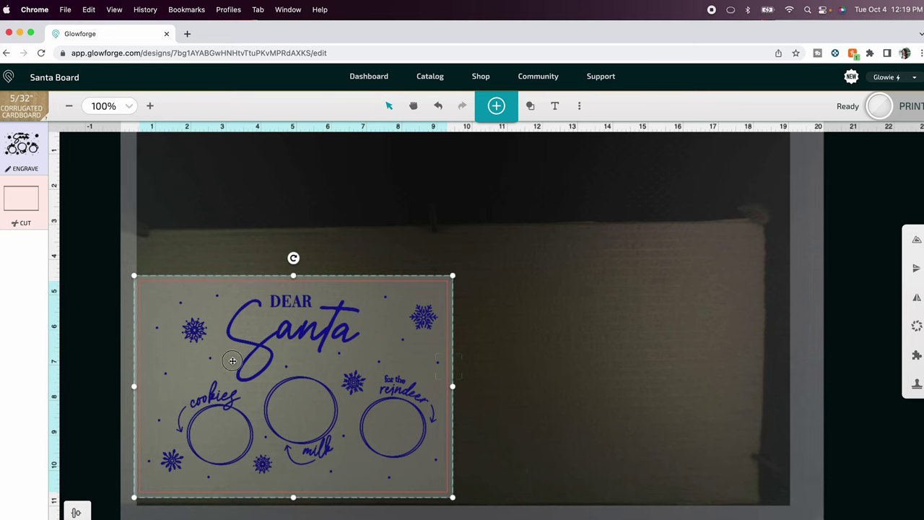
{"action": "mouse_move", "coordinate": [233, 361]}
{"action": "left_mouse_down"}
{"action": "mouse_move", "coordinate": [231, 372]}
{"action": "mouse_move", "coordinate": [232, 359]}
{"action": "left_mouse_up"}
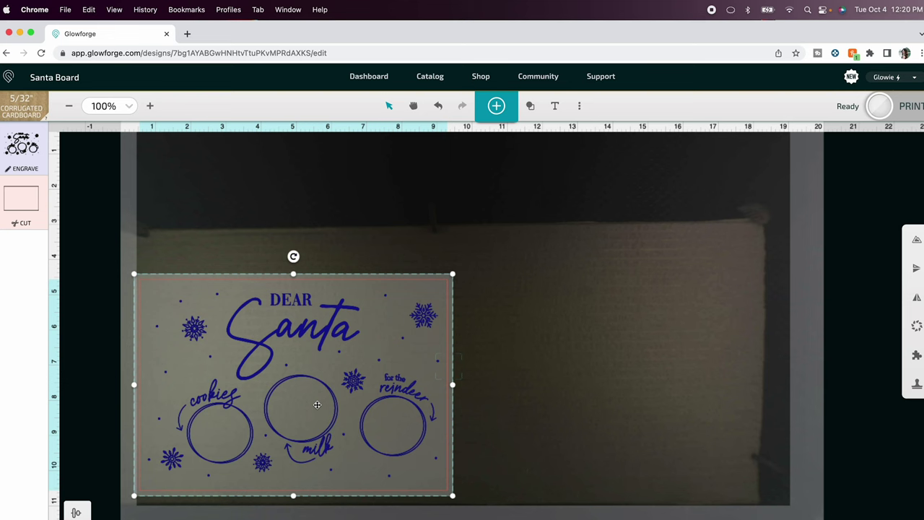
{"action": "left_click_drag", "start_coordinate": [317, 405], "coordinate": [638, 404]}
{"action": "left_click_drag", "start_coordinate": [533, 371], "coordinate": [525, 370]}
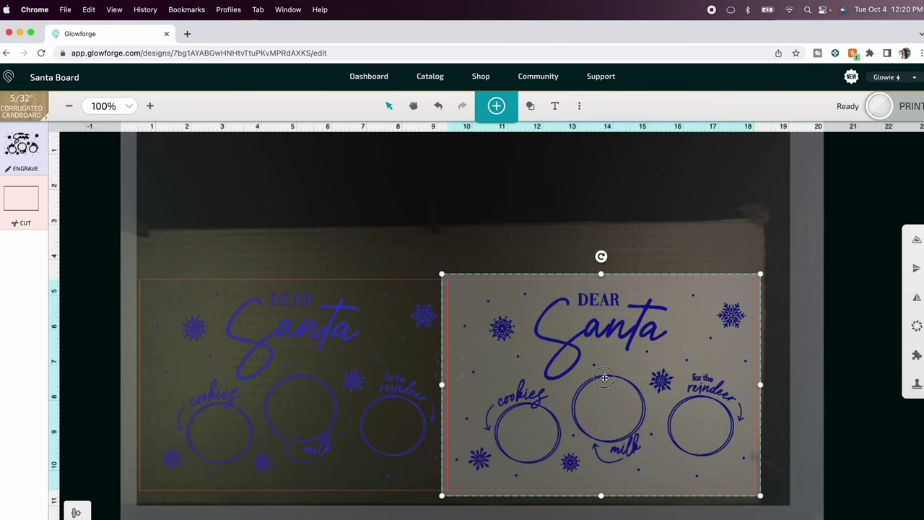
{"action": "left_click_drag", "start_coordinate": [605, 381], "coordinate": [608, 377]}
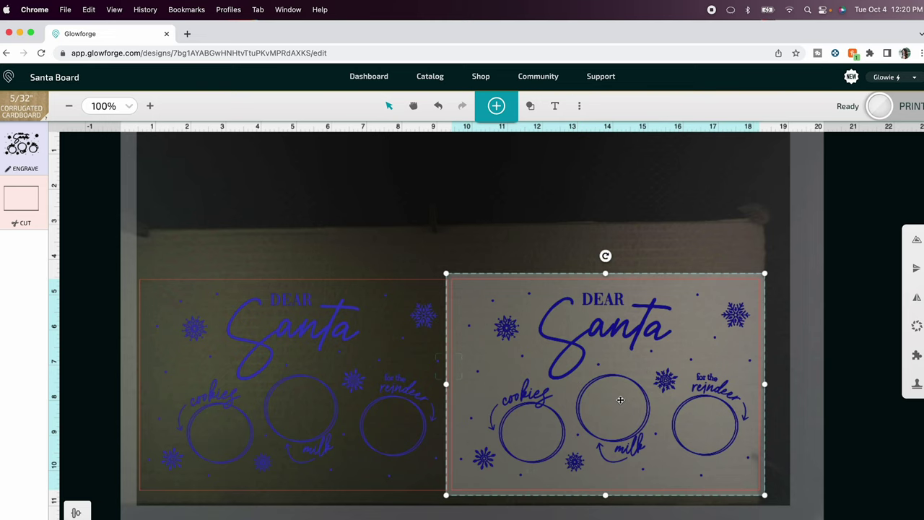
{"action": "key", "text": "Delete"}
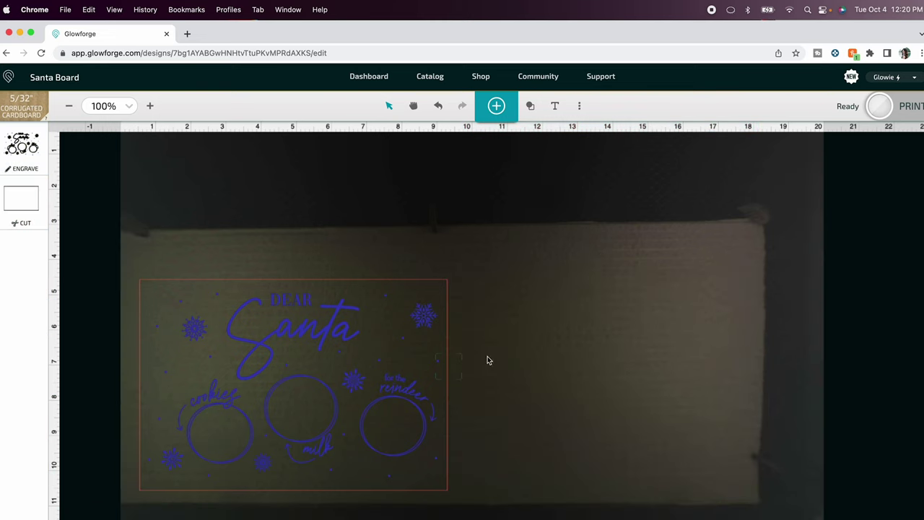
{"action": "scroll", "coordinate": [247, 360], "scroll_direction": "up", "scroll_amount": 1}
{"action": "left_click_drag", "start_coordinate": [247, 360], "coordinate": [402, 337]}
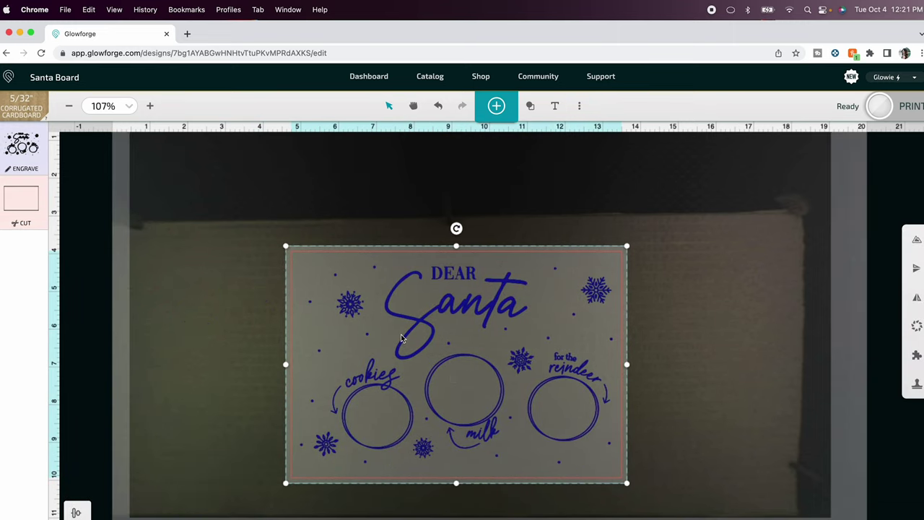
{"action": "left_click_drag", "start_coordinate": [434, 335], "coordinate": [286, 355]}
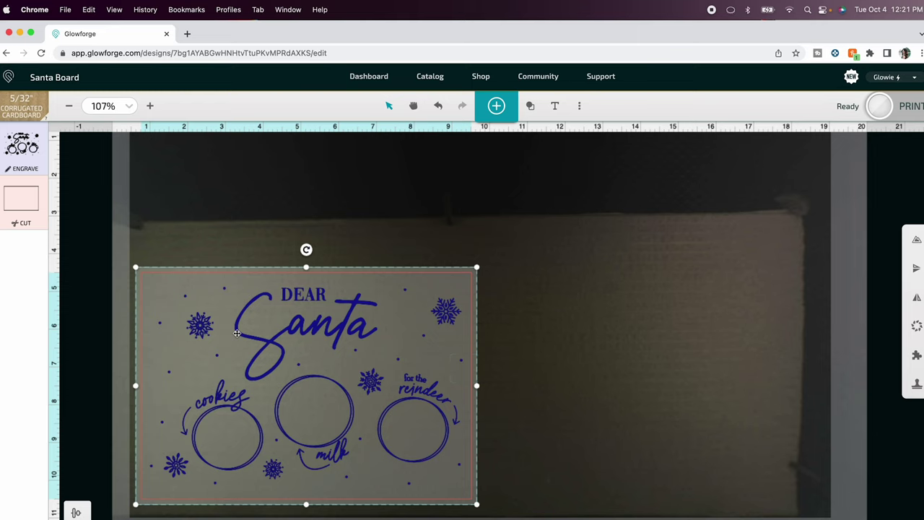
{"action": "left_click", "coordinate": [21, 171]}
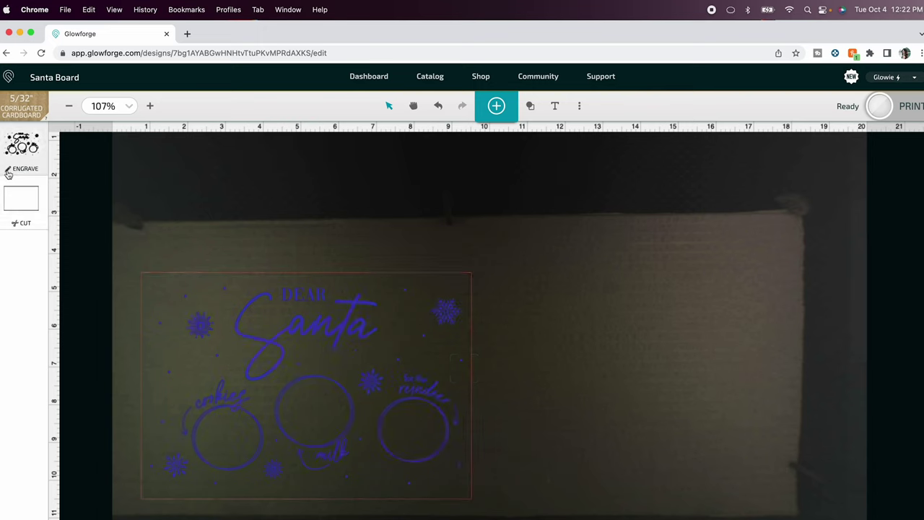
Set the engrave step to Ignore and print, cutting only the board outline into the cardboard jig.
{"action": "left_click", "coordinate": [8, 174]}
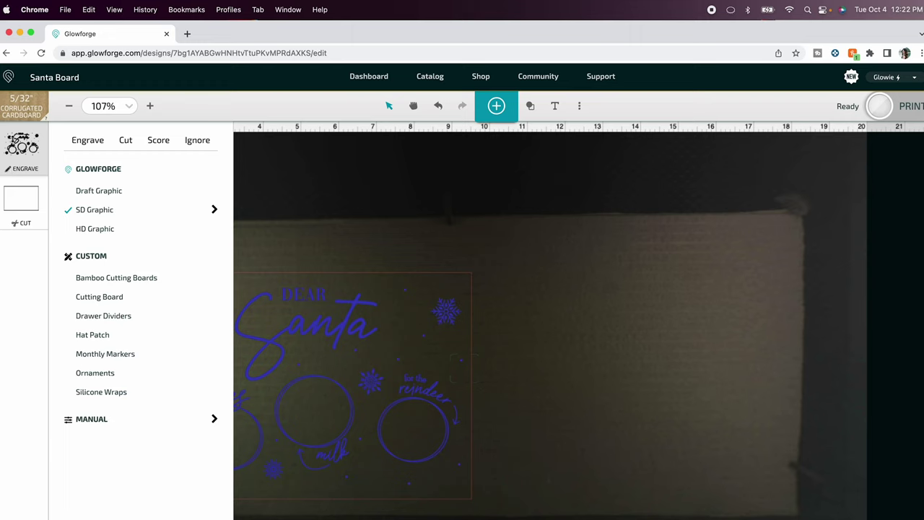
{"action": "left_click", "coordinate": [206, 141]}
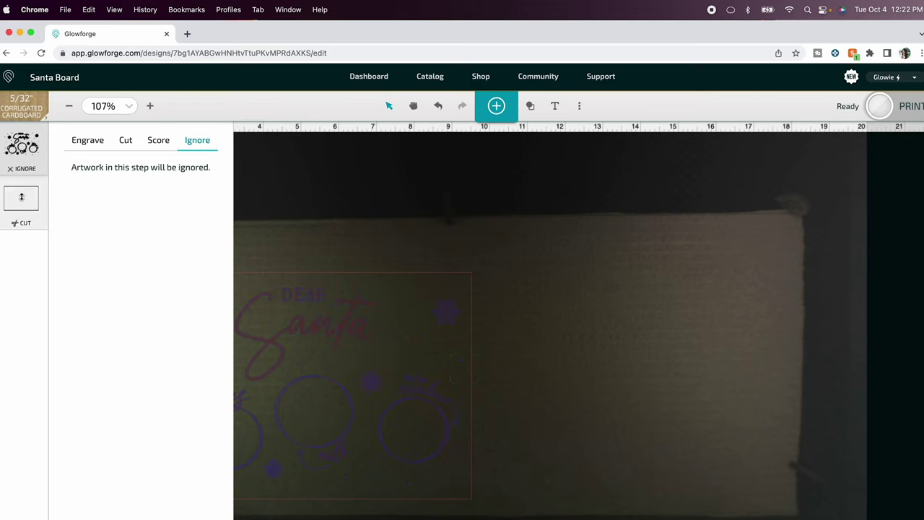
{"action": "left_click", "coordinate": [282, 229]}
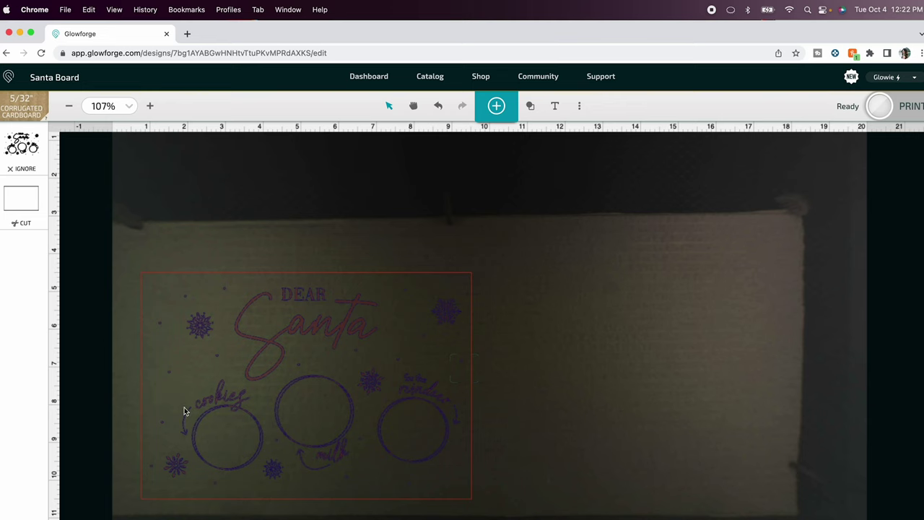
{"action": "left_click", "coordinate": [886, 110]}
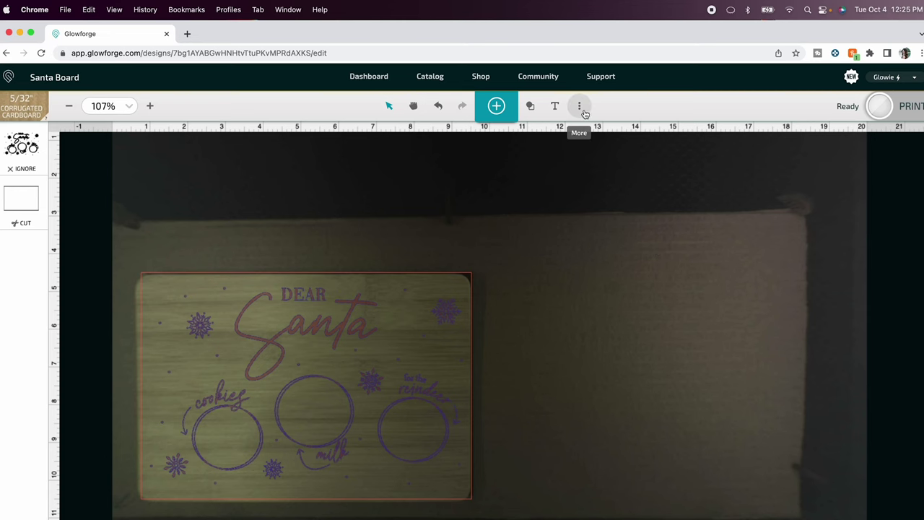
Set the laser focus point on the bamboo board sitting in the jig.
{"action": "left_click", "coordinate": [581, 107]}
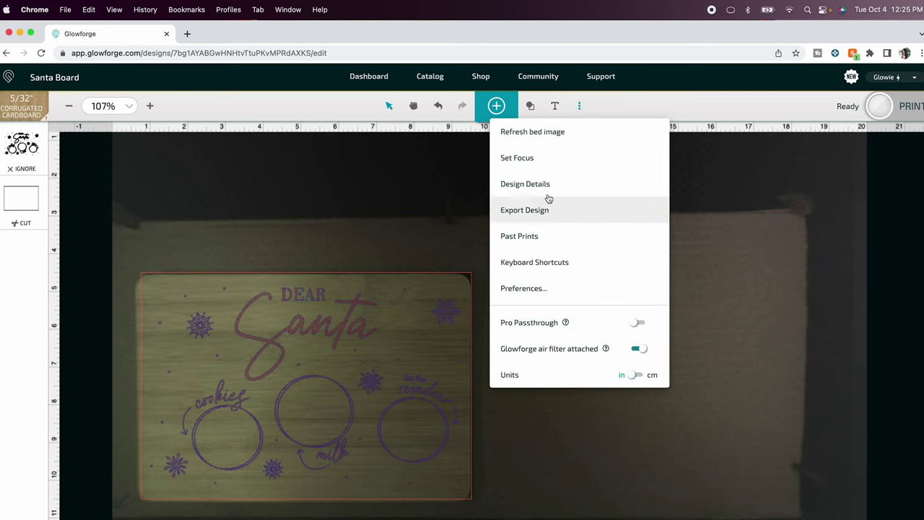
{"action": "left_click", "coordinate": [531, 157]}
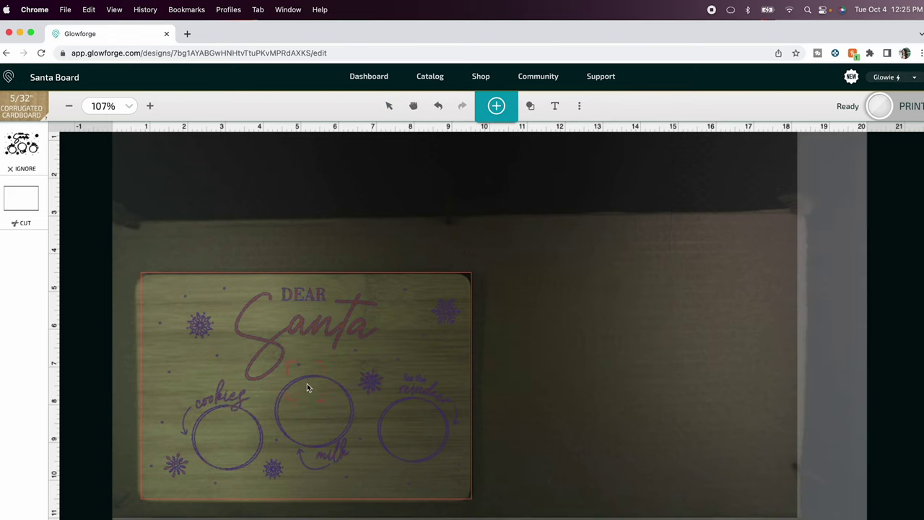
{"action": "left_click", "coordinate": [306, 387]}
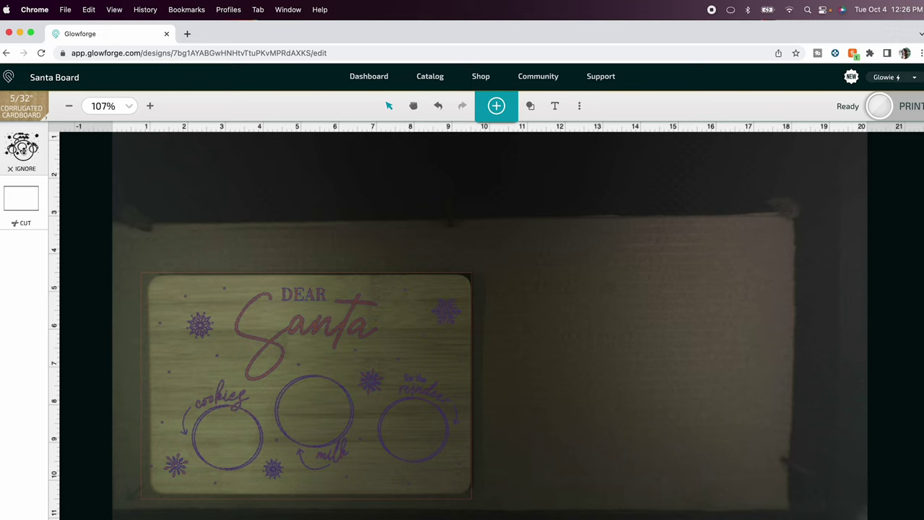
{"action": "left_click", "coordinate": [22, 144]}
Apply the Bamboo Cutting Boards preset to the engrave step, keeping 950 speed and 95 power.
{"action": "left_click", "coordinate": [89, 141]}
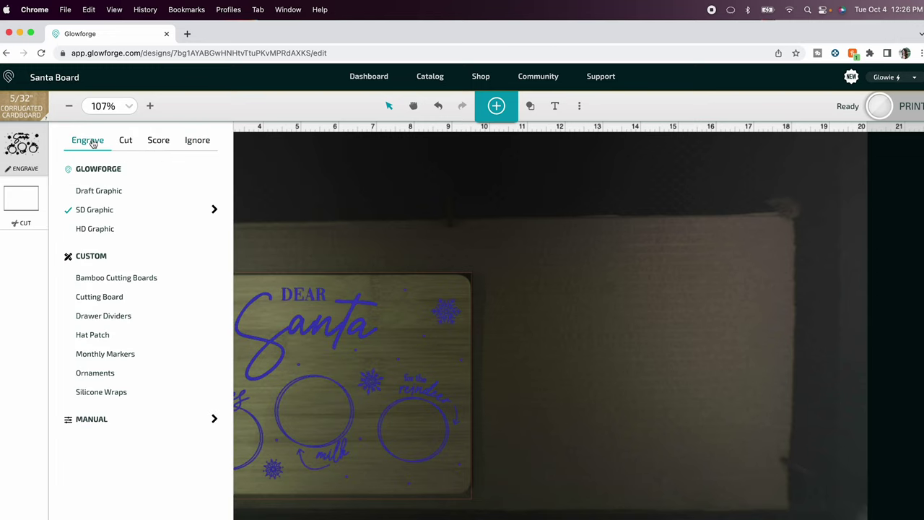
{"action": "left_click", "coordinate": [114, 281]}
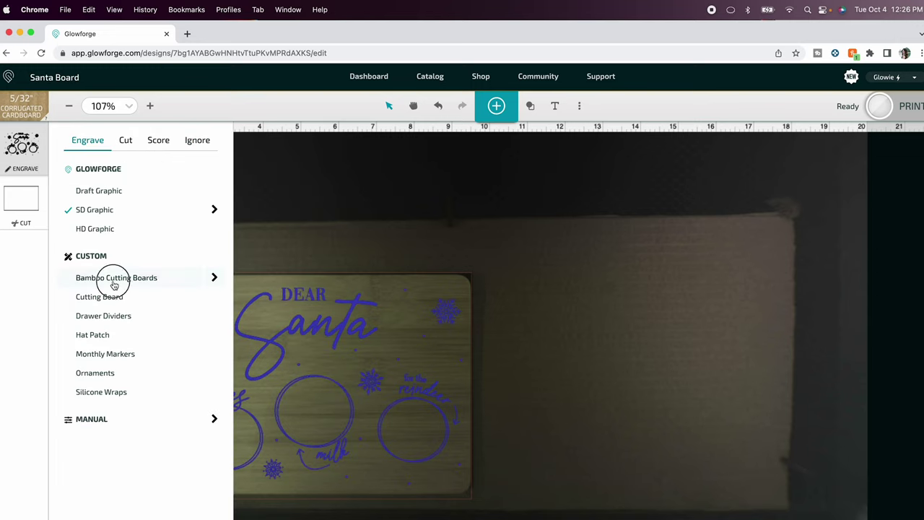
{"action": "left_click", "coordinate": [214, 279]}
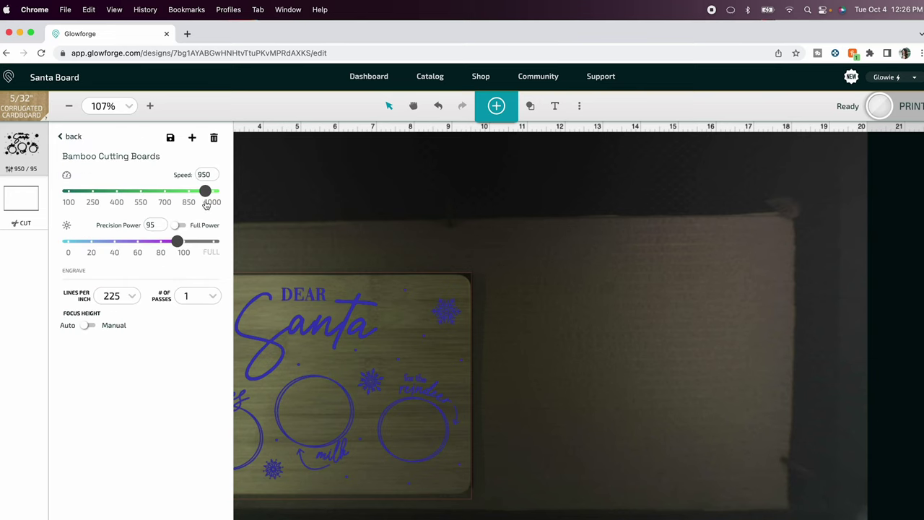
{"action": "left_click", "coordinate": [156, 225]}
{"action": "left_click", "coordinate": [120, 306]}
Set the cut outline step to Ignore and recheck the engrave settings.
{"action": "left_click", "coordinate": [23, 201]}
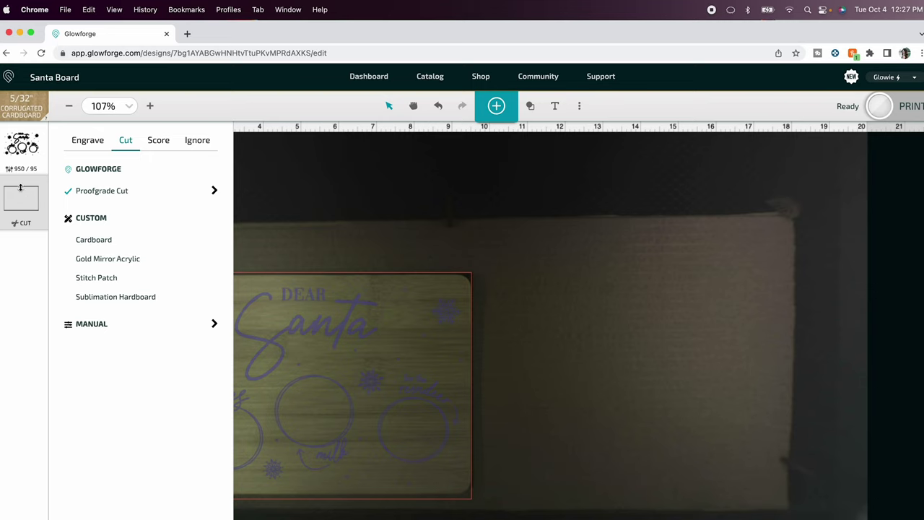
{"action": "left_click", "coordinate": [195, 141]}
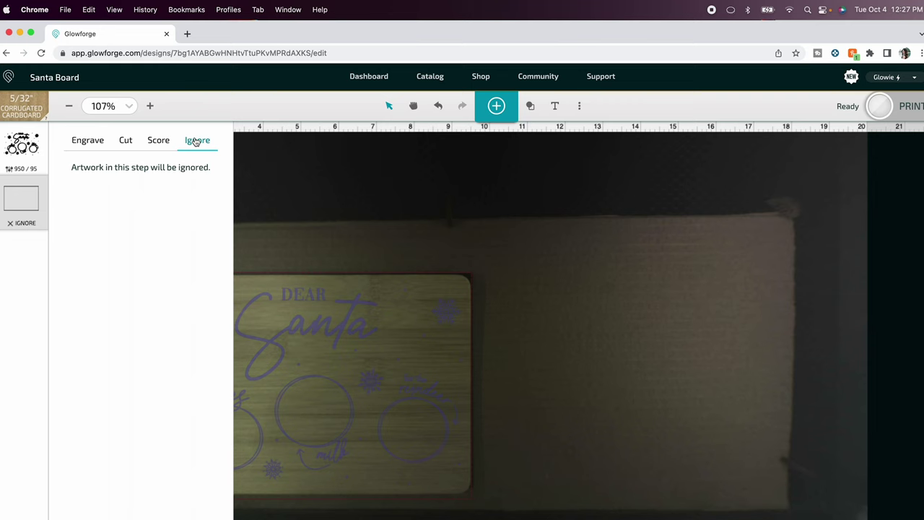
{"action": "left_click", "coordinate": [289, 164]}
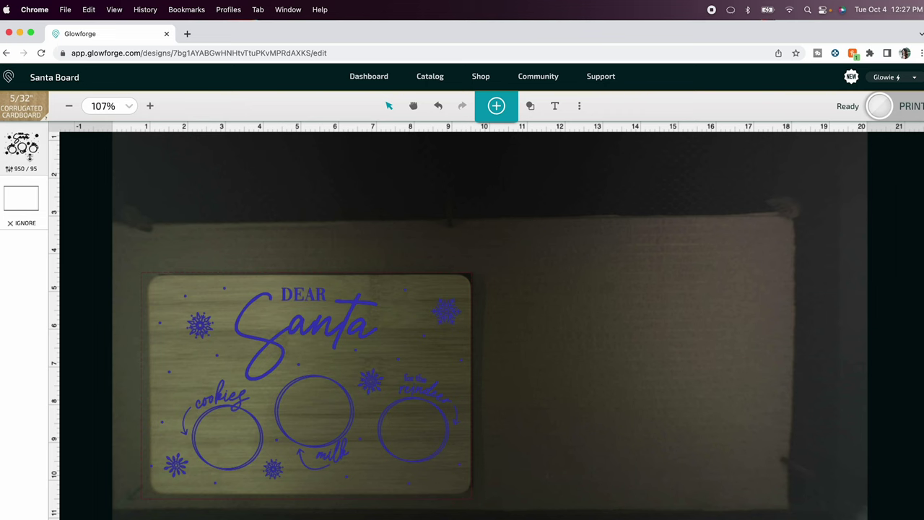
{"action": "left_click", "coordinate": [20, 157]}
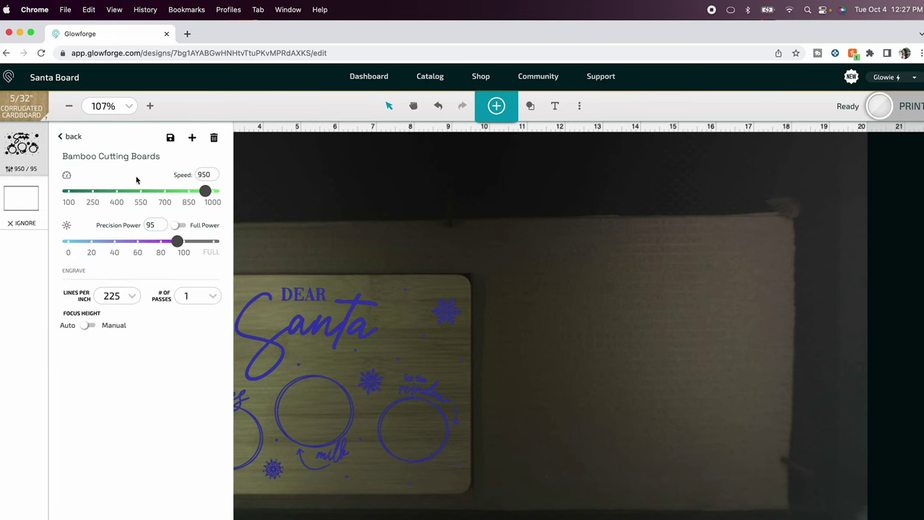
{"action": "left_click", "coordinate": [17, 107]}
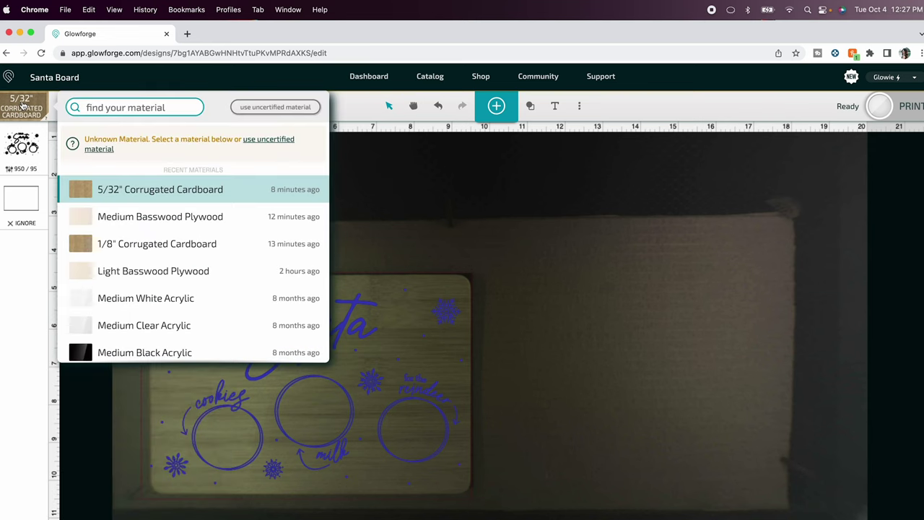
Leave the material and engrave settings unchanged and print the Dear Santa engraving on the bamboo board.
{"action": "mouse_move", "coordinate": [138, 214]}
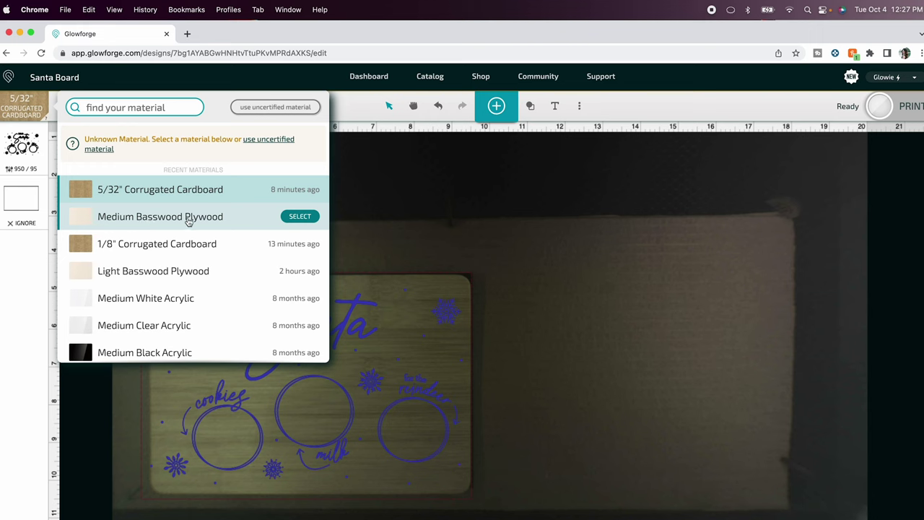
{"action": "key", "text": "Escape"}
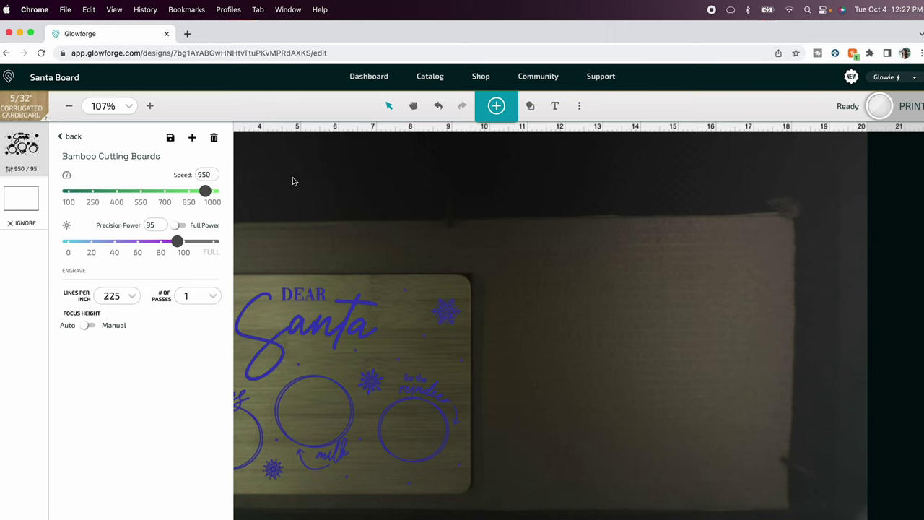
{"action": "left_click", "coordinate": [417, 187]}
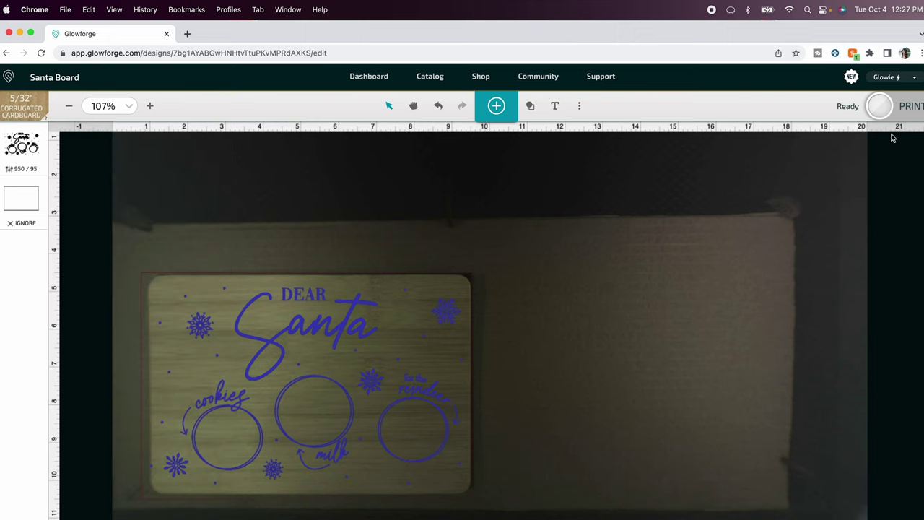
{"action": "left_click", "coordinate": [883, 107]}
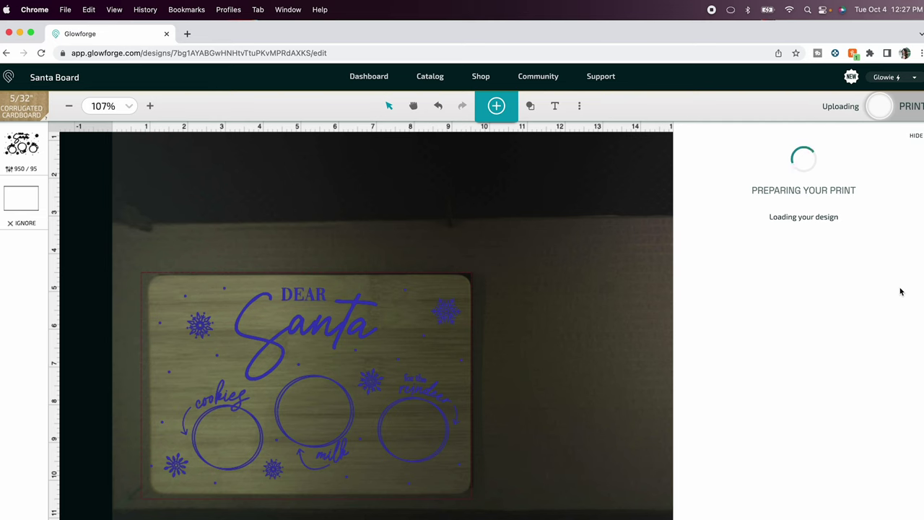